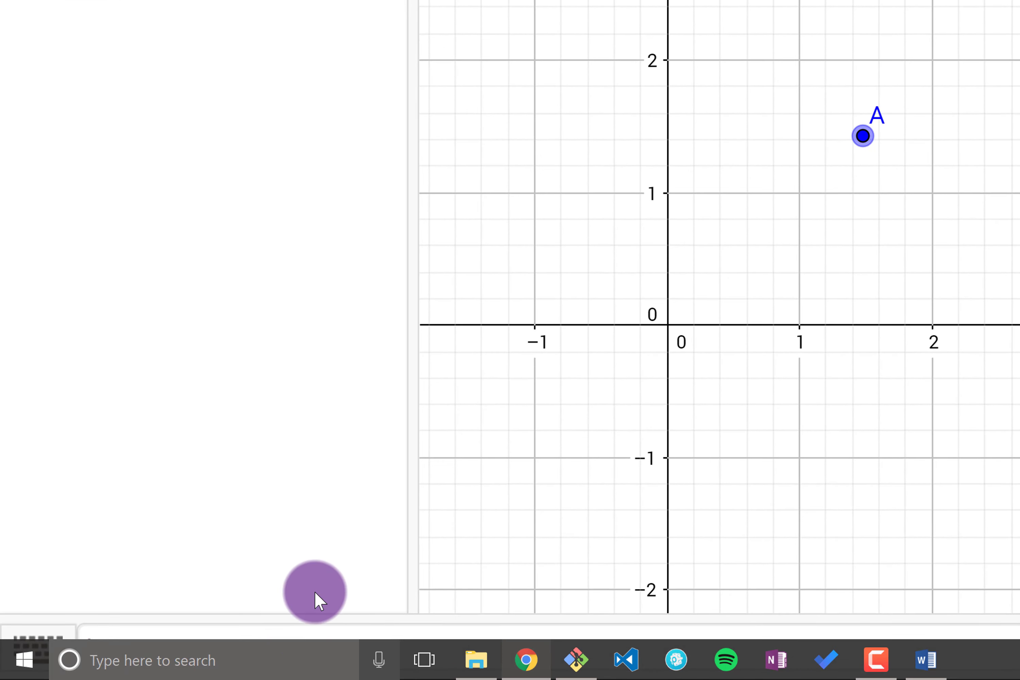
# Step: Create segment S_1 between points A and B with the definition S_1 = Segment(A, B)
pyautogui.click(315, 641)
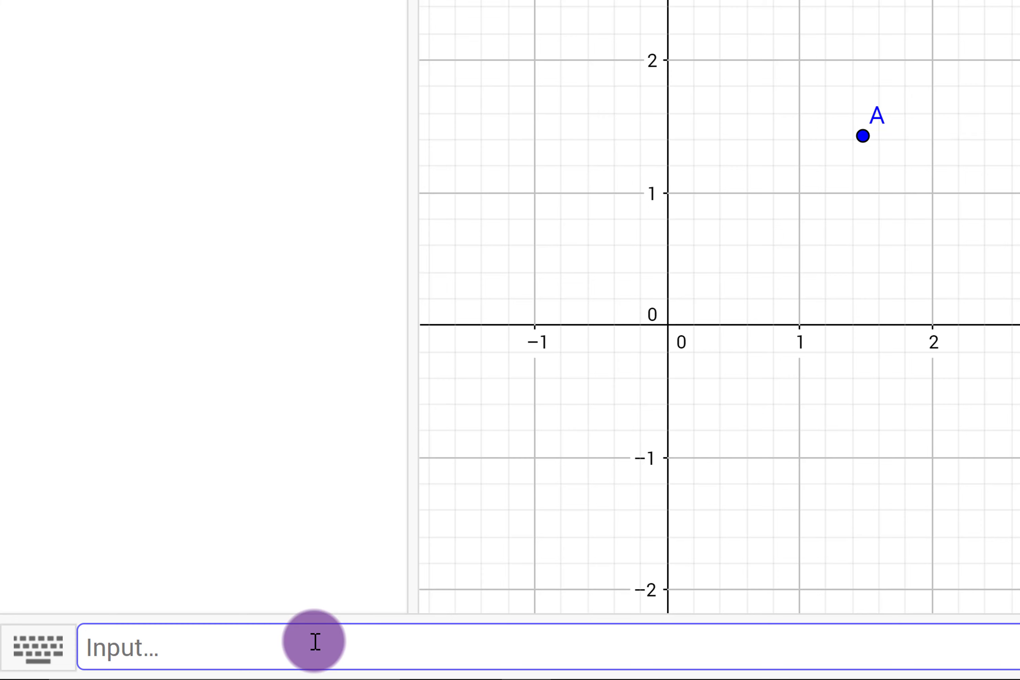
pyautogui.write('S_1 ')
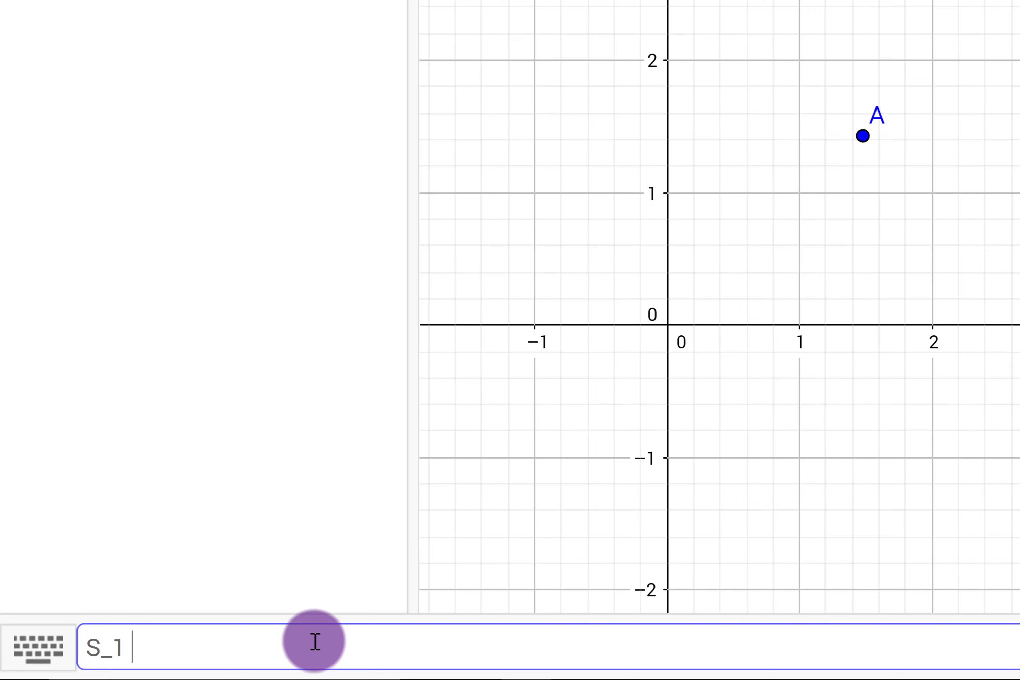
pyautogui.write('= Segment')
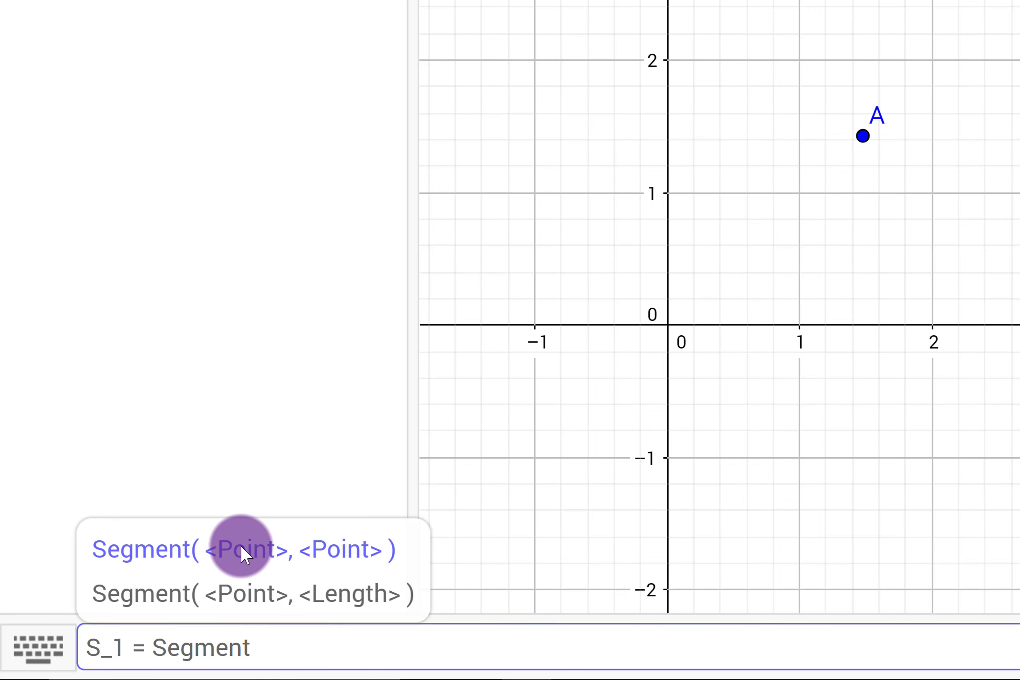
pyautogui.write('(')
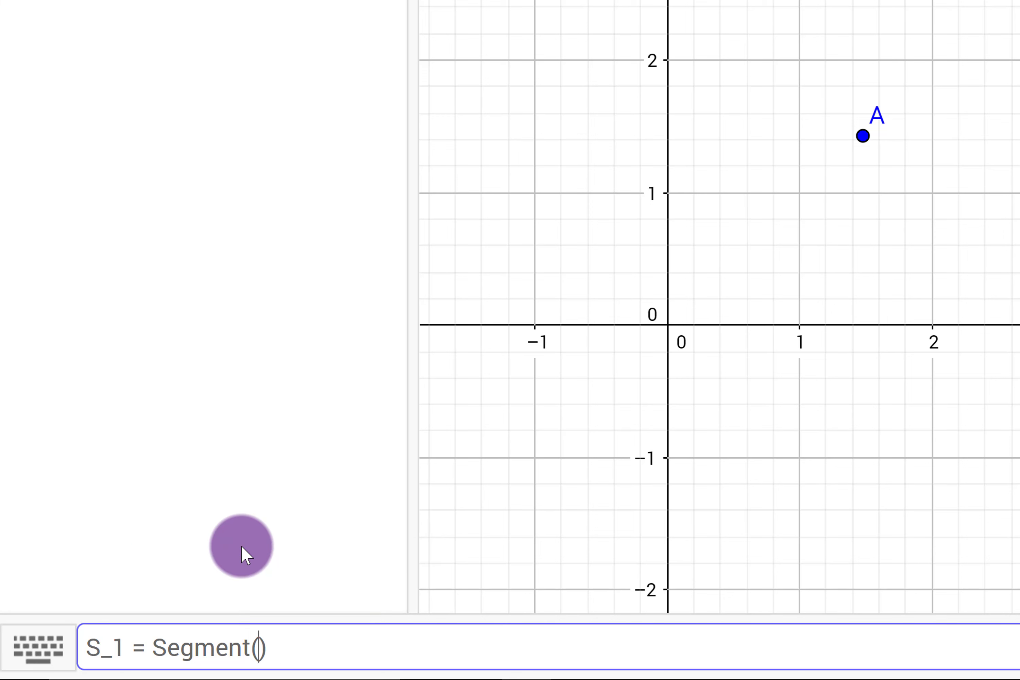
pyautogui.write('A, B')
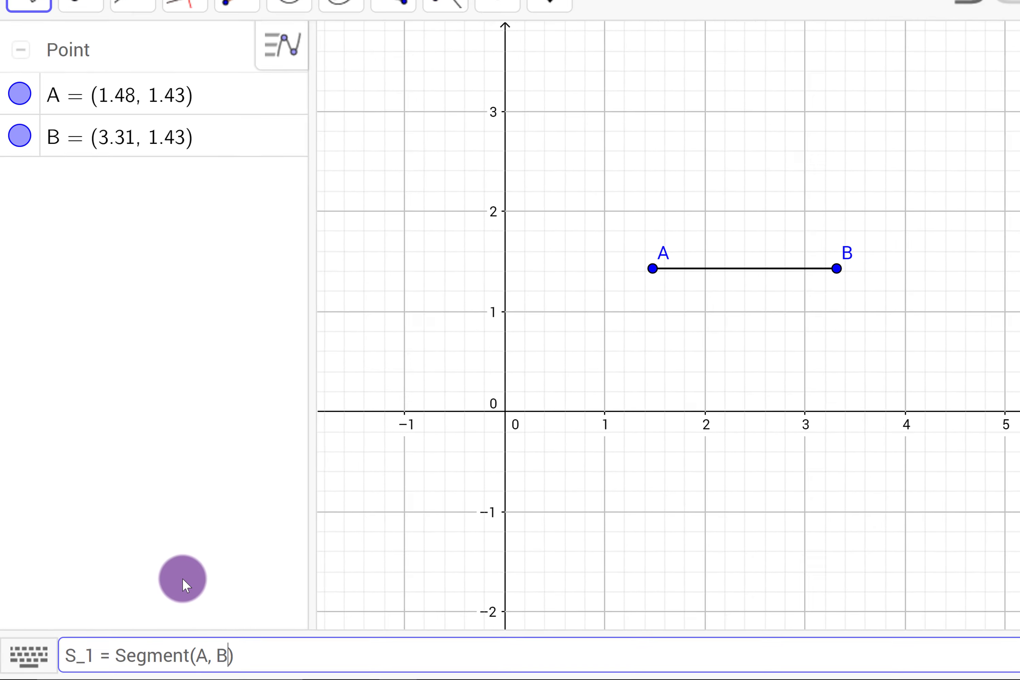
pyautogui.press('Return')
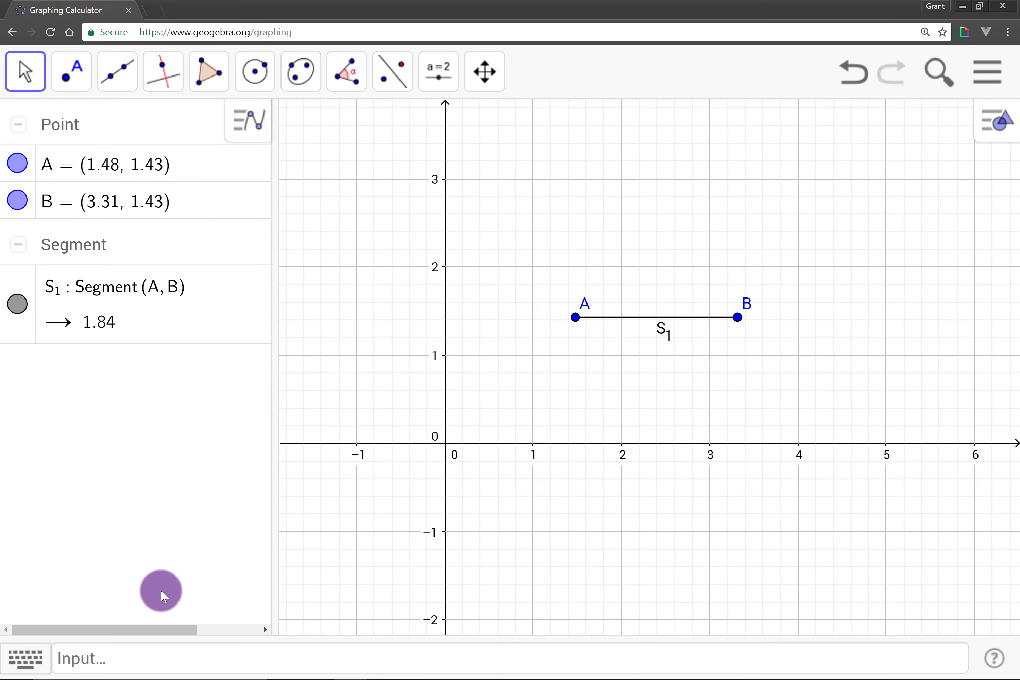
# Step: Move point A to about (0.81, 1.59) and B to about (2.68, 1.61), and hide segment S_1
pyautogui.moveTo(738, 317); pyautogui.dragTo(665, 287)
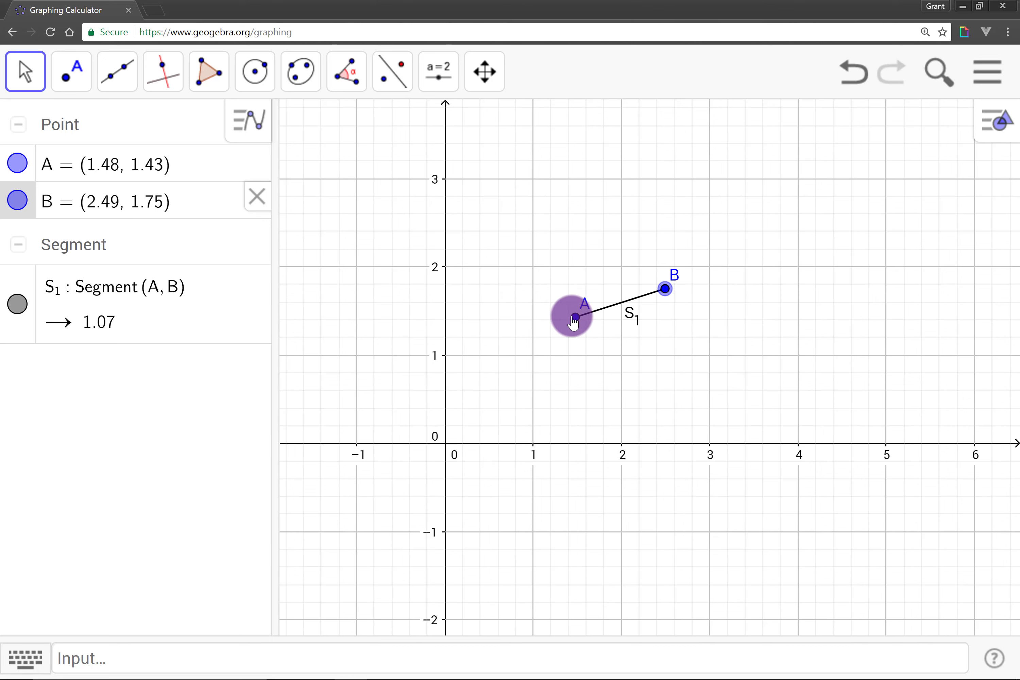
pyautogui.moveTo(574, 316); pyautogui.dragTo(518, 302)
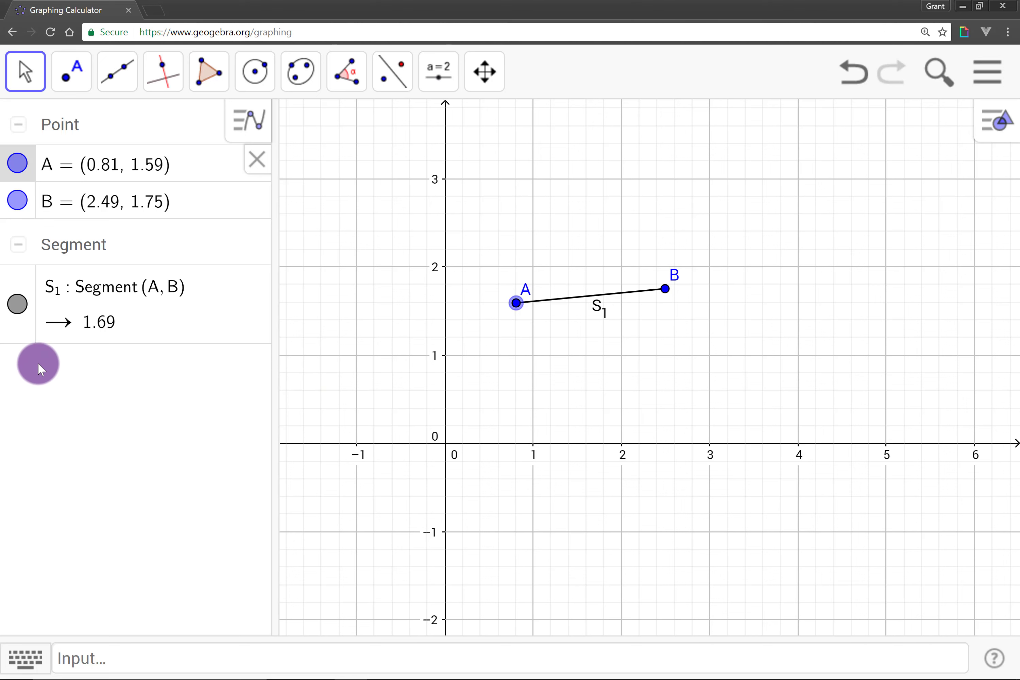
pyautogui.click(18, 304)
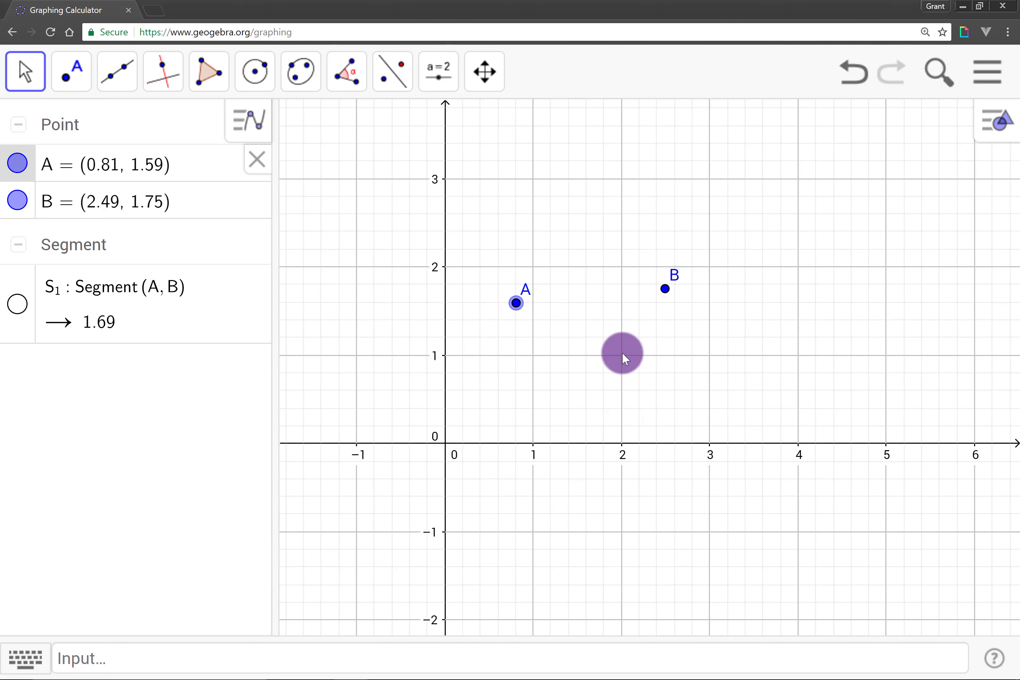
pyautogui.moveTo(665, 289); pyautogui.dragTo(680, 303)
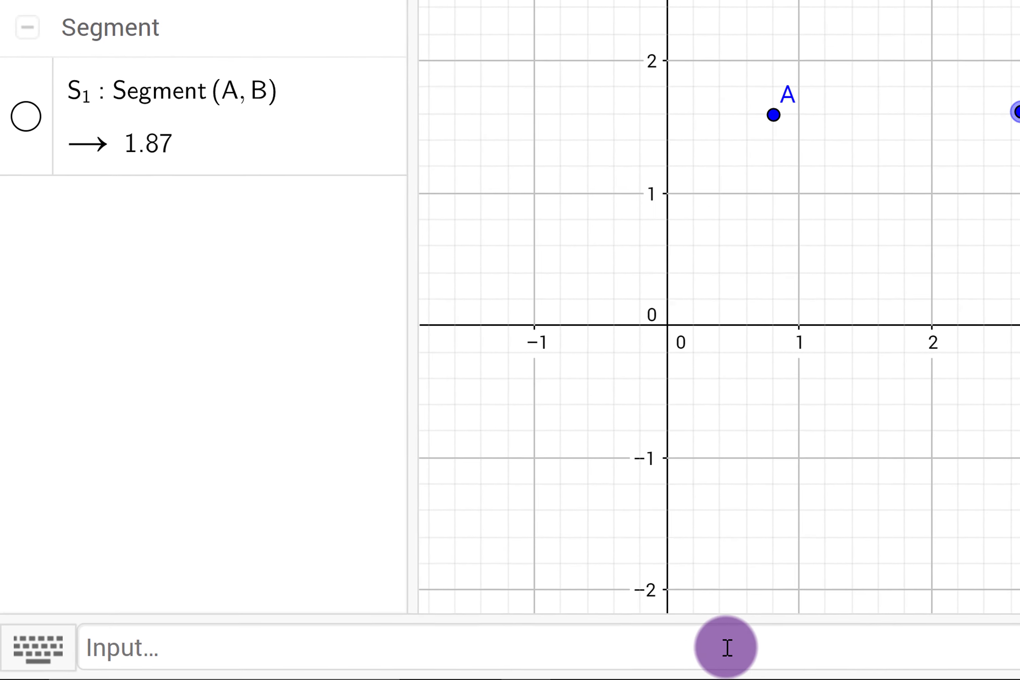
# Step: Create a vector from point A to point B with the definition V_1 = Vector(A, B)
pyautogui.click(726, 647)
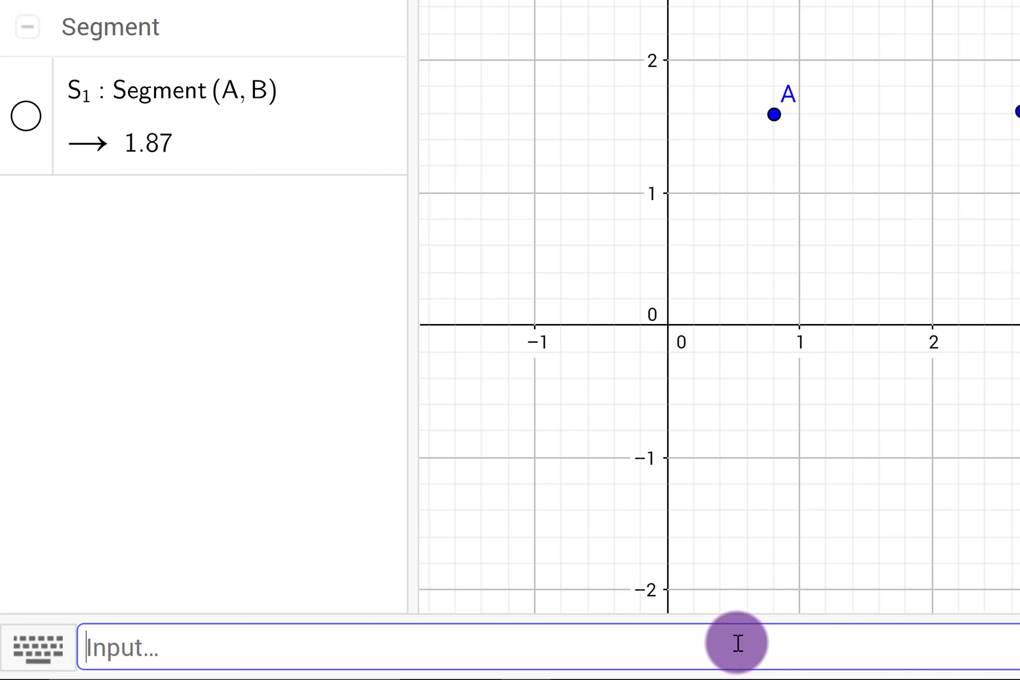
pyautogui.write('V')
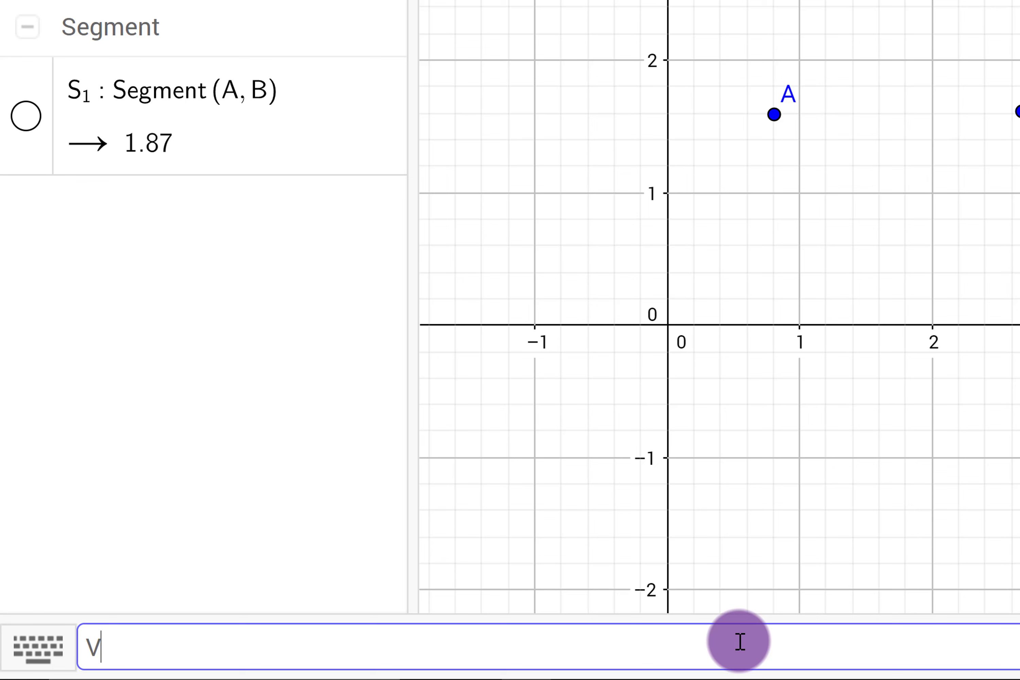
pyautogui.write('_1 = Vector')
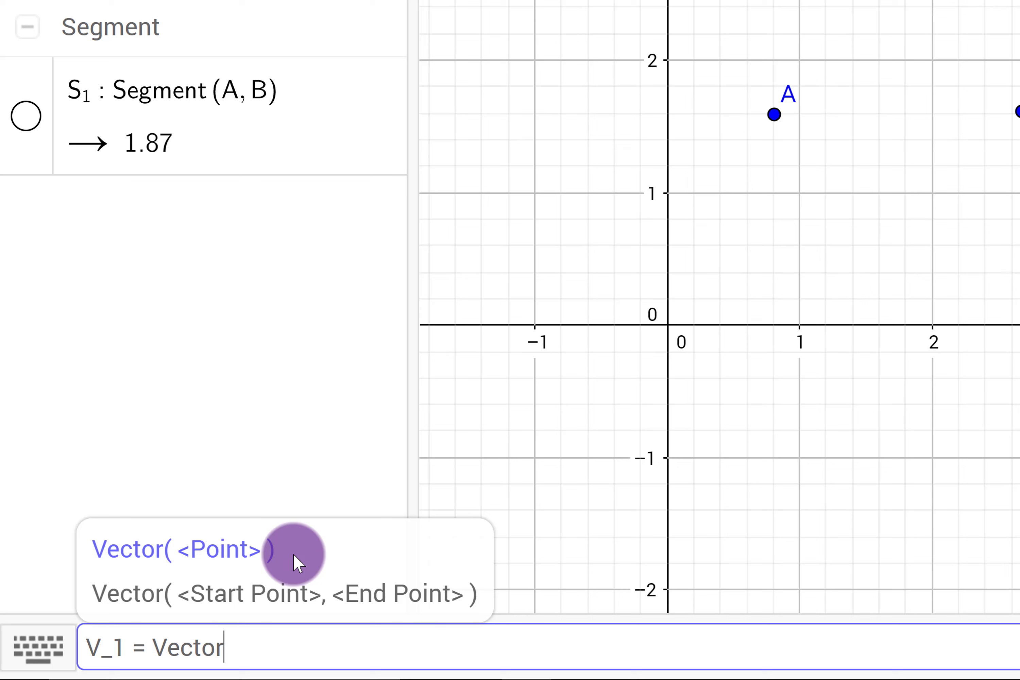
pyautogui.write('(A')
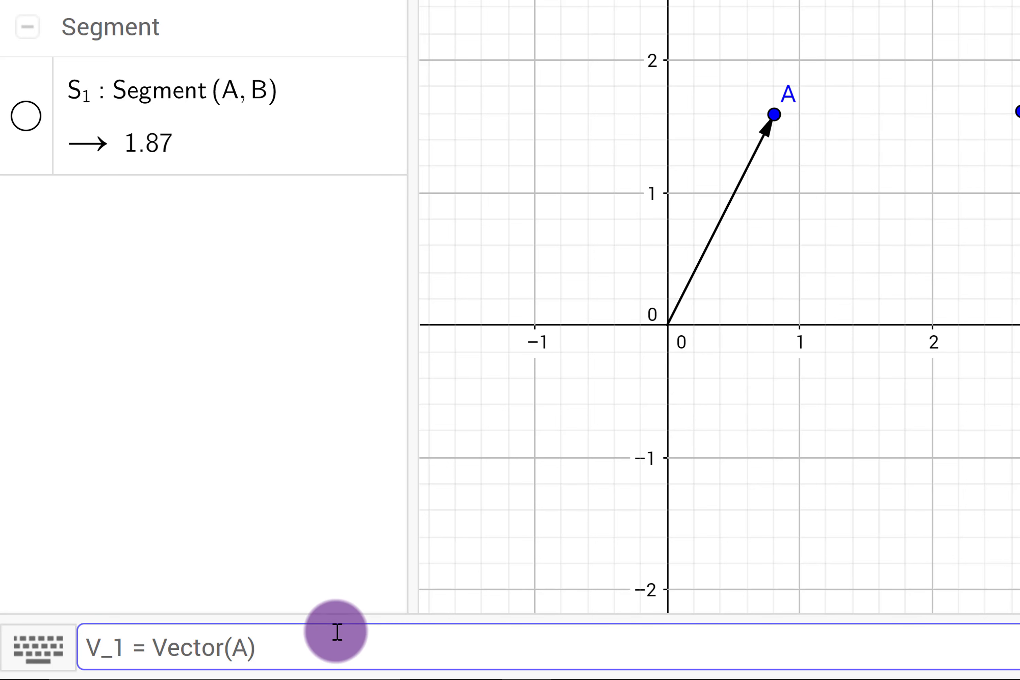
pyautogui.write(', B')
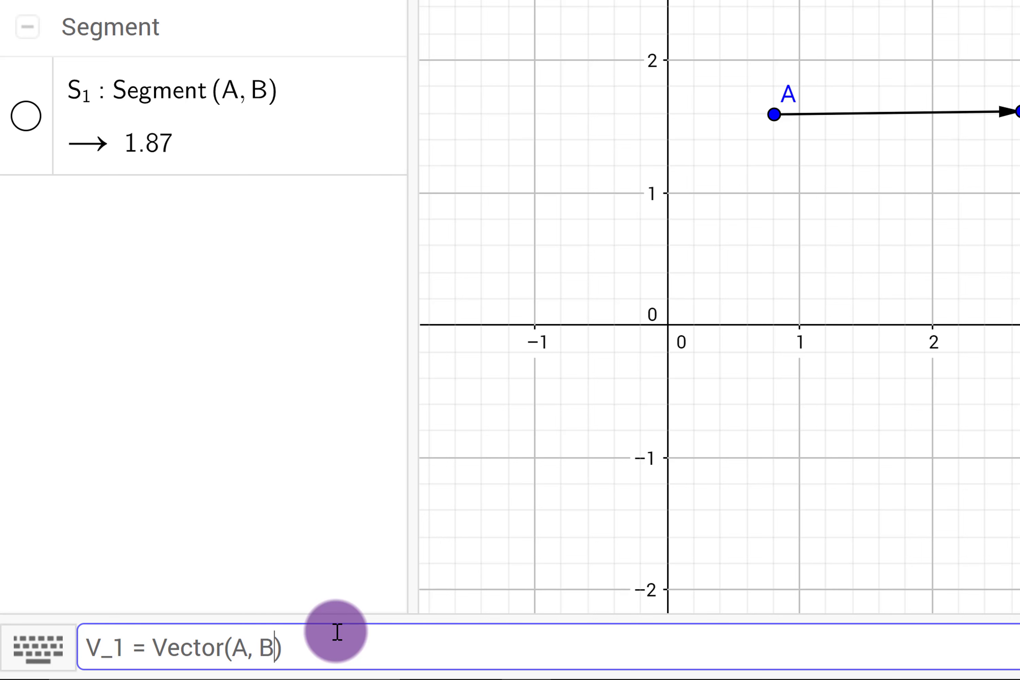
pyautogui.doubleClick(237, 649)
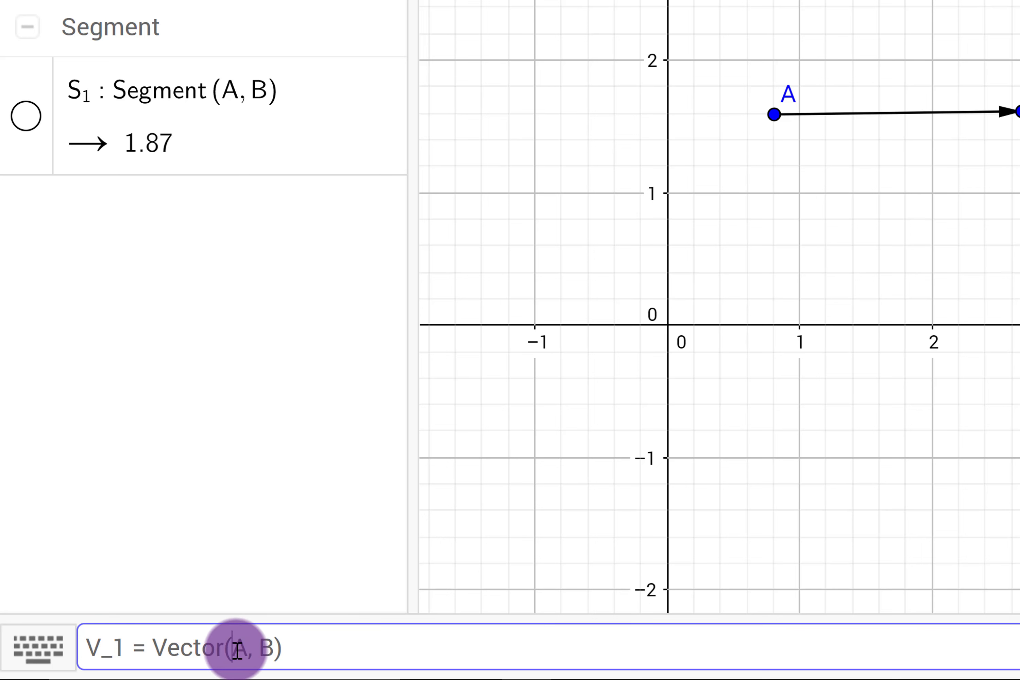
pyautogui.moveTo(246, 651); pyautogui.dragTo(269, 653)
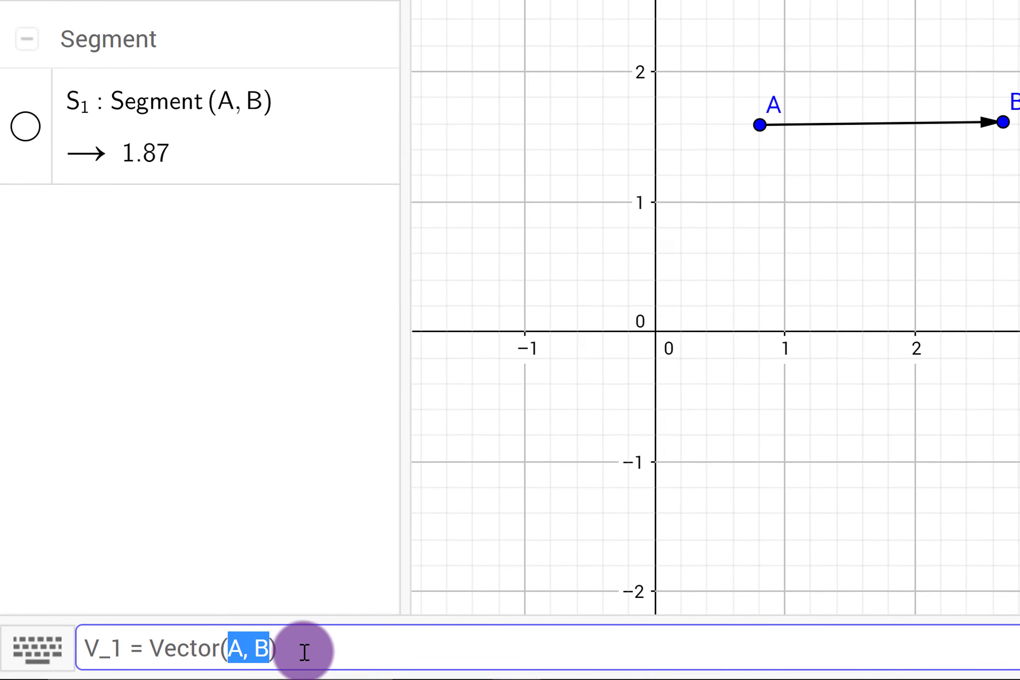
pyautogui.click(314, 652)
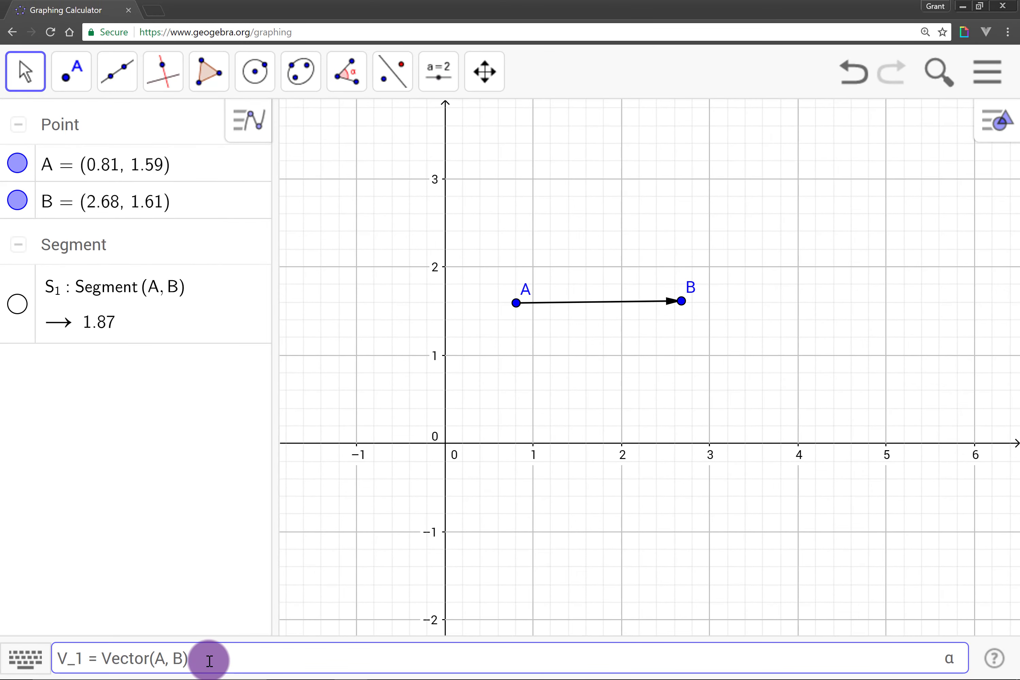
pyautogui.press('Return')
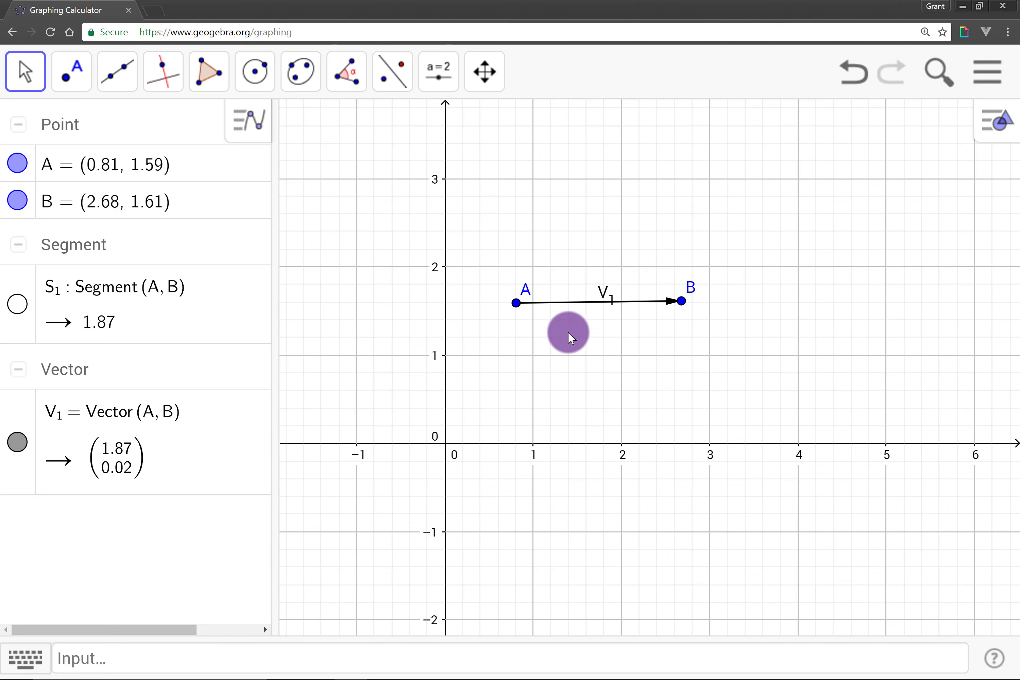
# Step: Color vector V_1 blue and make its solid line thicker
pyautogui.click(663, 302)
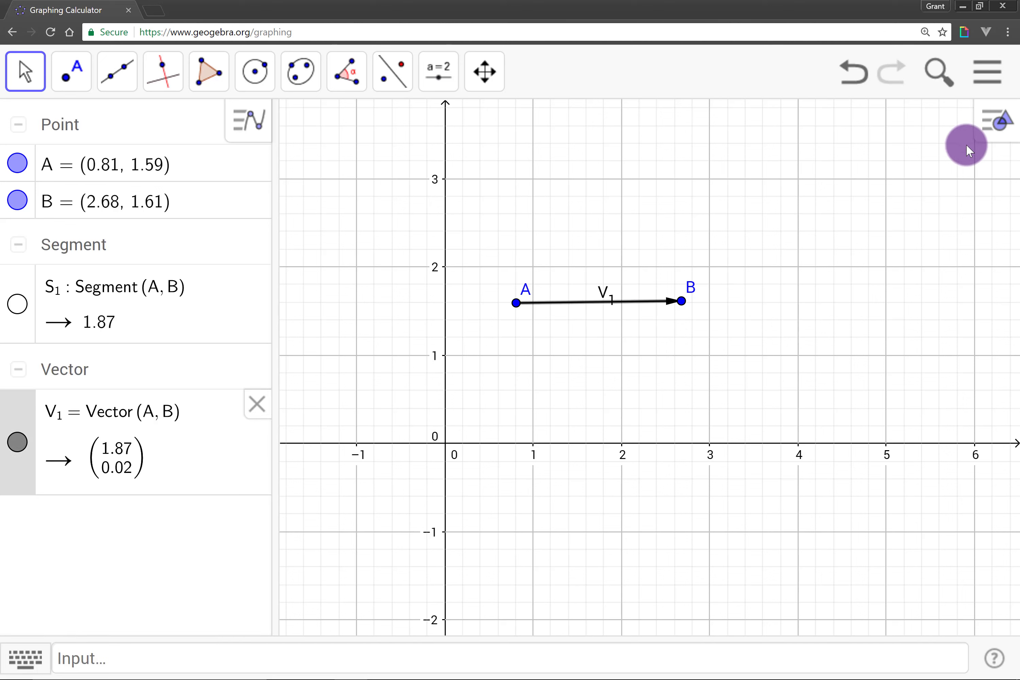
pyautogui.click(993, 128)
pyautogui.click(792, 121)
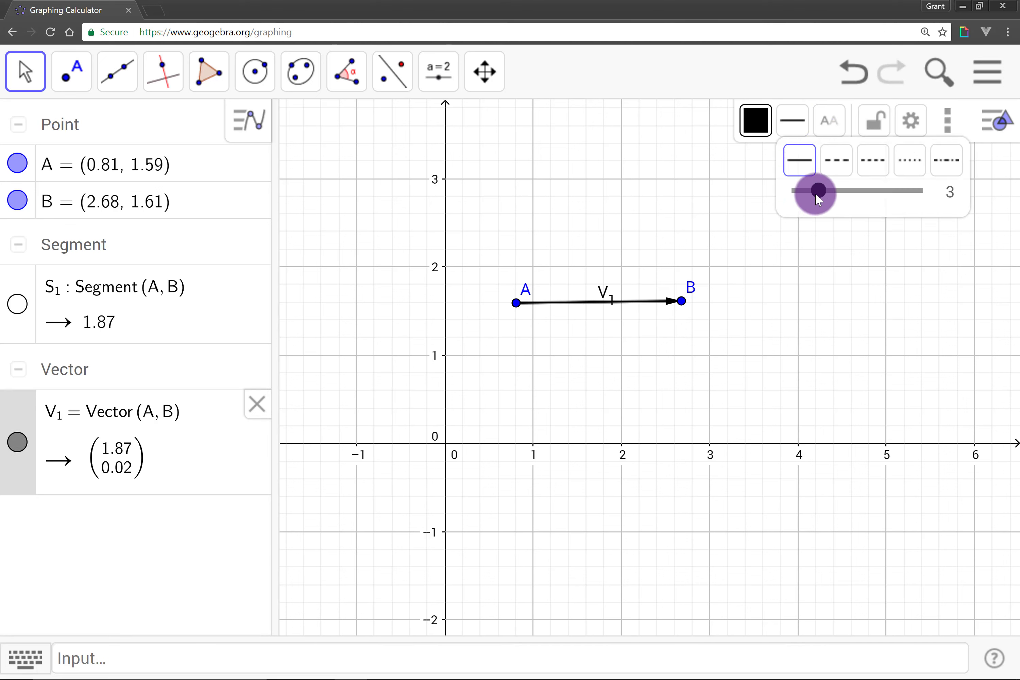
pyautogui.moveTo(815, 193); pyautogui.dragTo(839, 196)
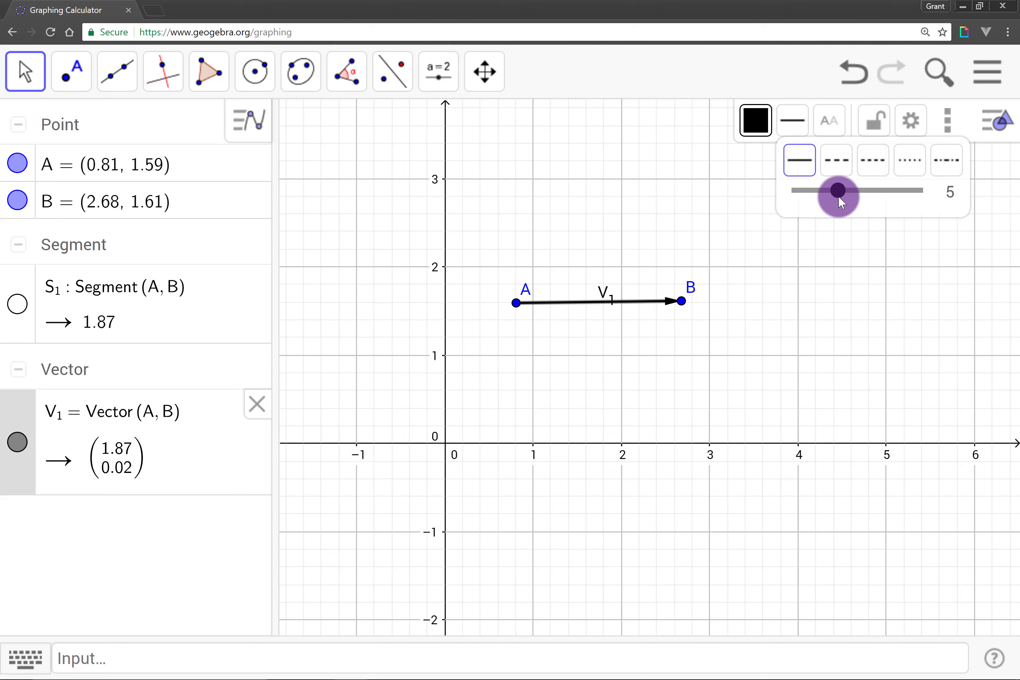
pyautogui.click(756, 120)
pyautogui.click(798, 159)
pyautogui.click(797, 132)
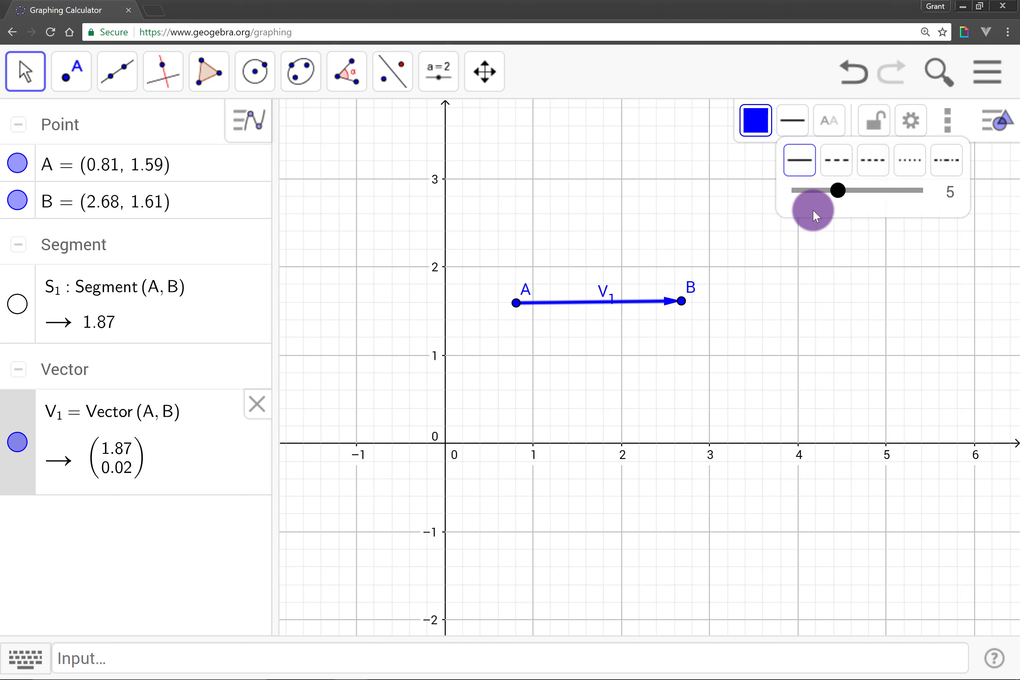
pyautogui.moveTo(852, 192); pyautogui.dragTo(861, 193)
# Step: Hide the label of vector V_1 and deselect the vector
pyautogui.click(833, 125)
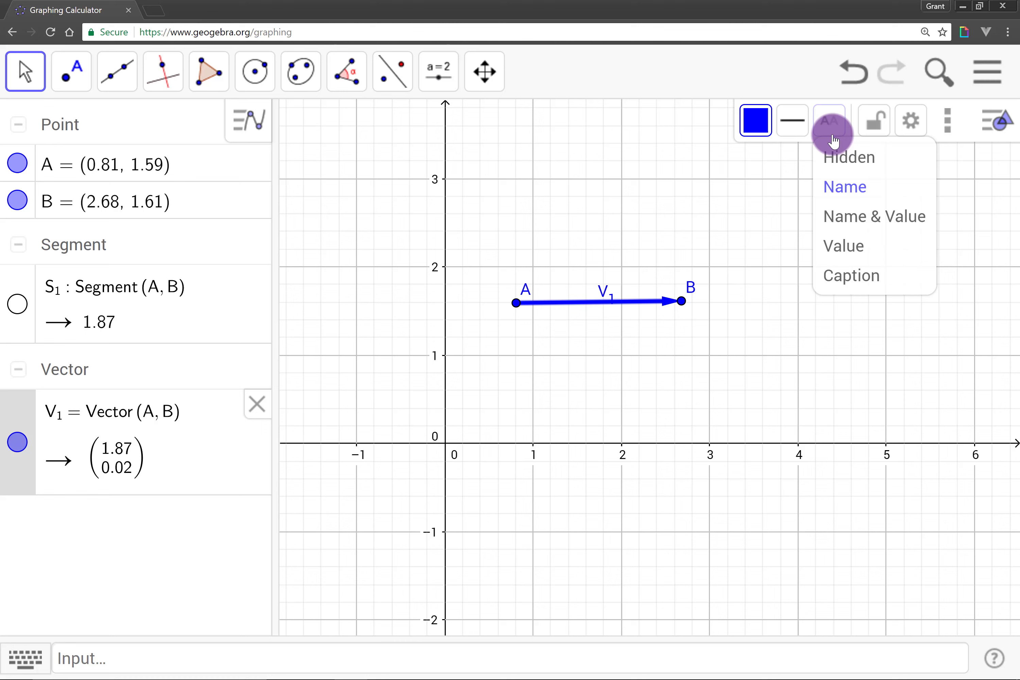
pyautogui.click(842, 155)
pyautogui.click(698, 349)
# Step: Move point B to about (3.66, 1.31) and A to about (1.1, 1.41), and hide vector V_1
pyautogui.moveTo(683, 298); pyautogui.dragTo(557, 217)
pyautogui.moveTo(689, 254); pyautogui.dragTo(767, 328)
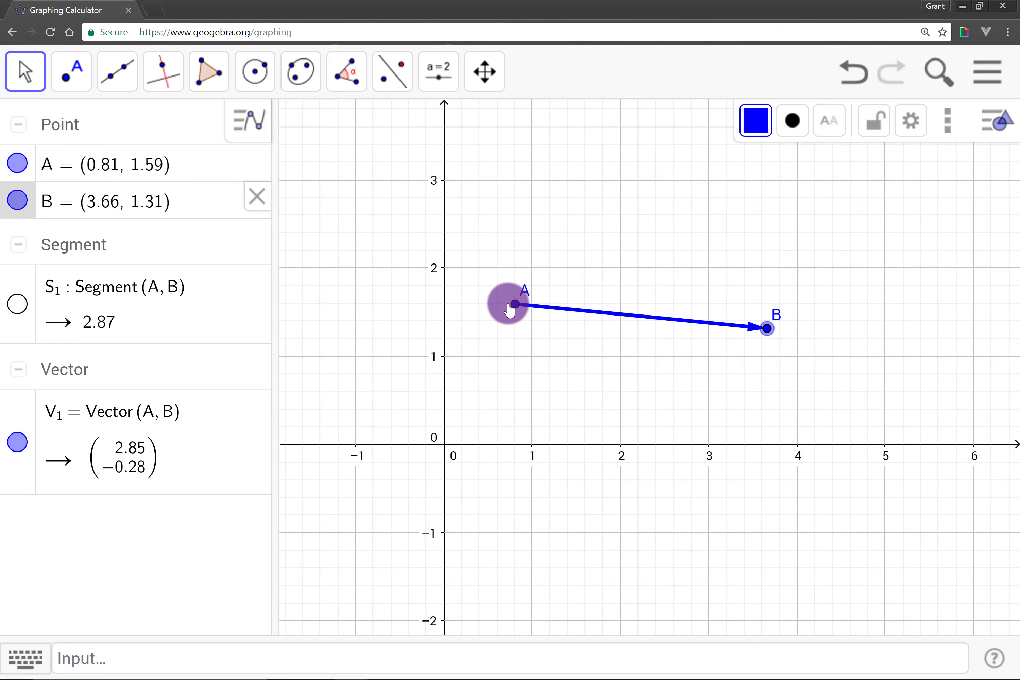
pyautogui.moveTo(518, 311); pyautogui.dragTo(541, 334)
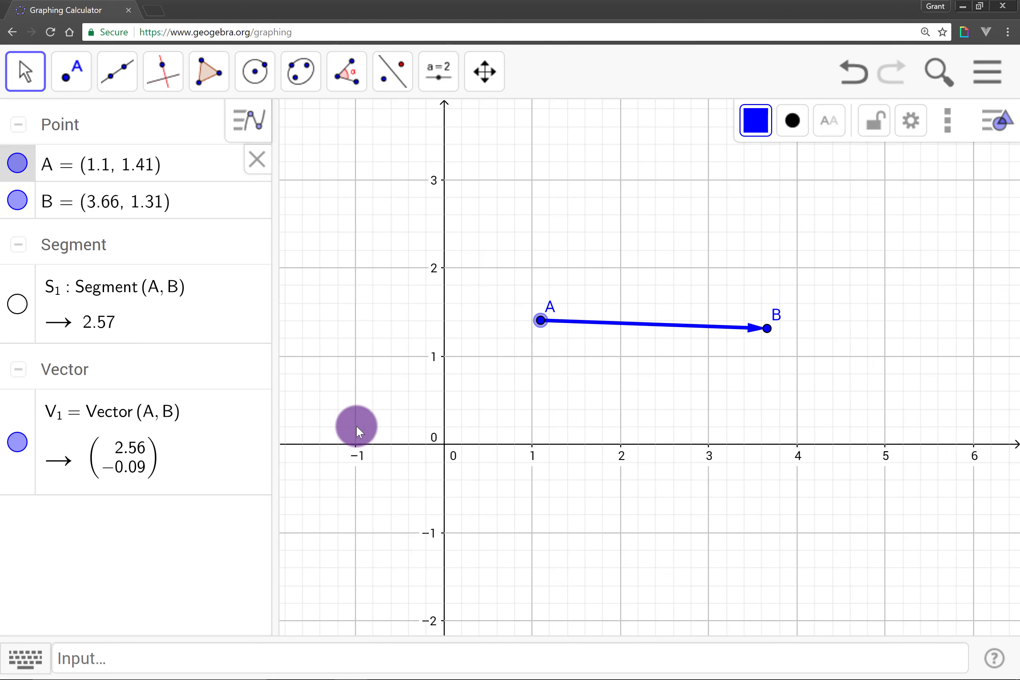
pyautogui.click(18, 443)
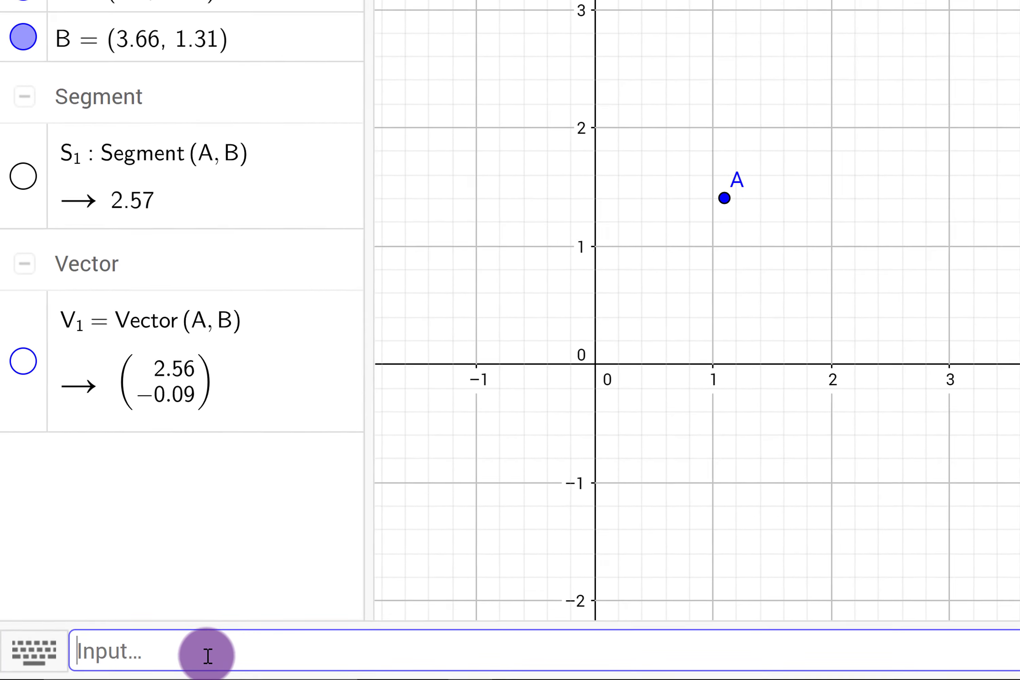
# Step: Create a line through points A and B with the definition L_1 = Line(A, B)
pyautogui.click(155, 663)
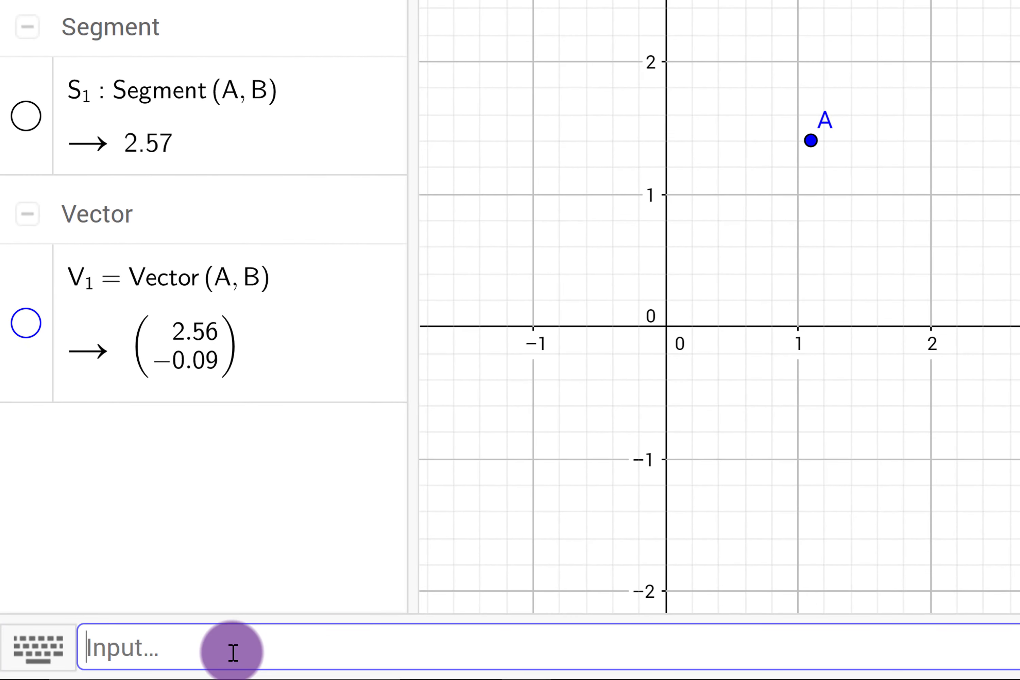
pyautogui.write('L_1 = Line')
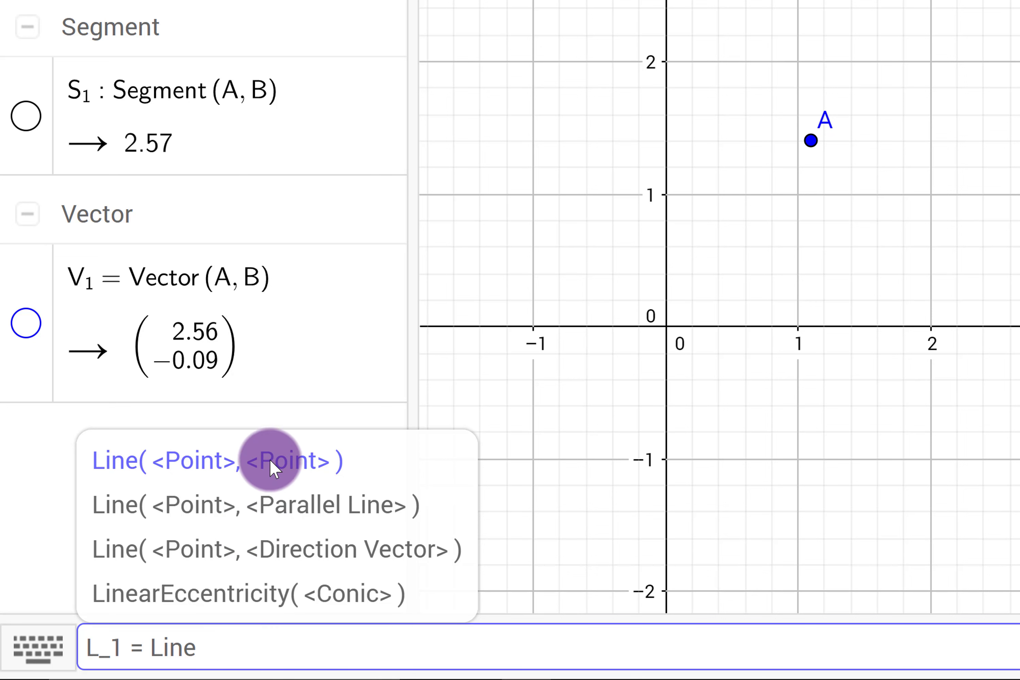
pyautogui.click(323, 461)
pyautogui.write('A')
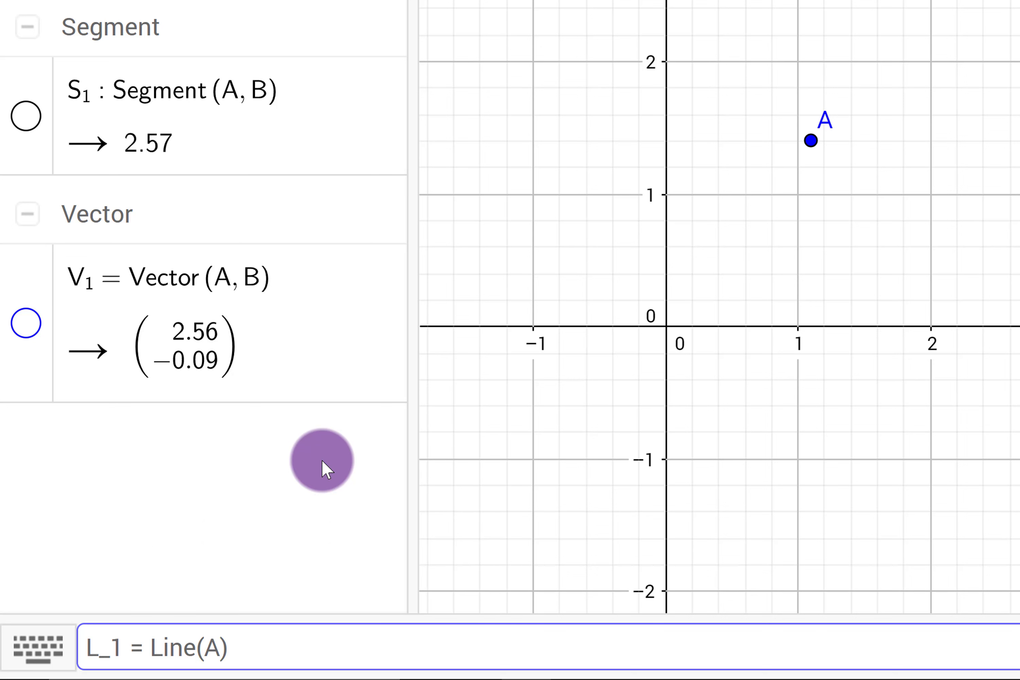
pyautogui.write(', B')
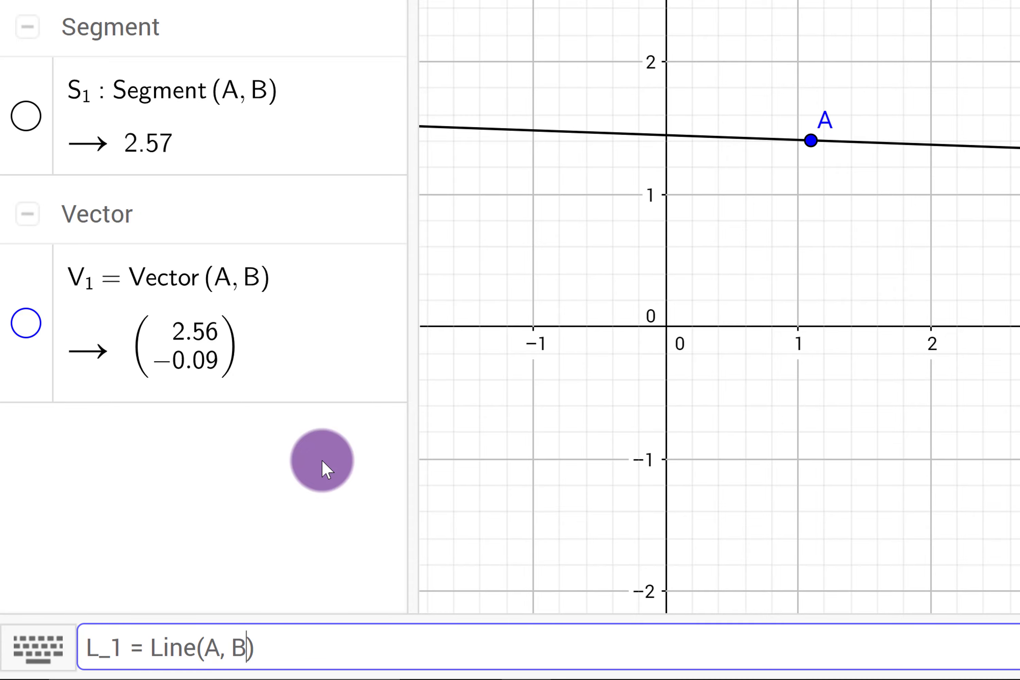
pyautogui.press('Return')
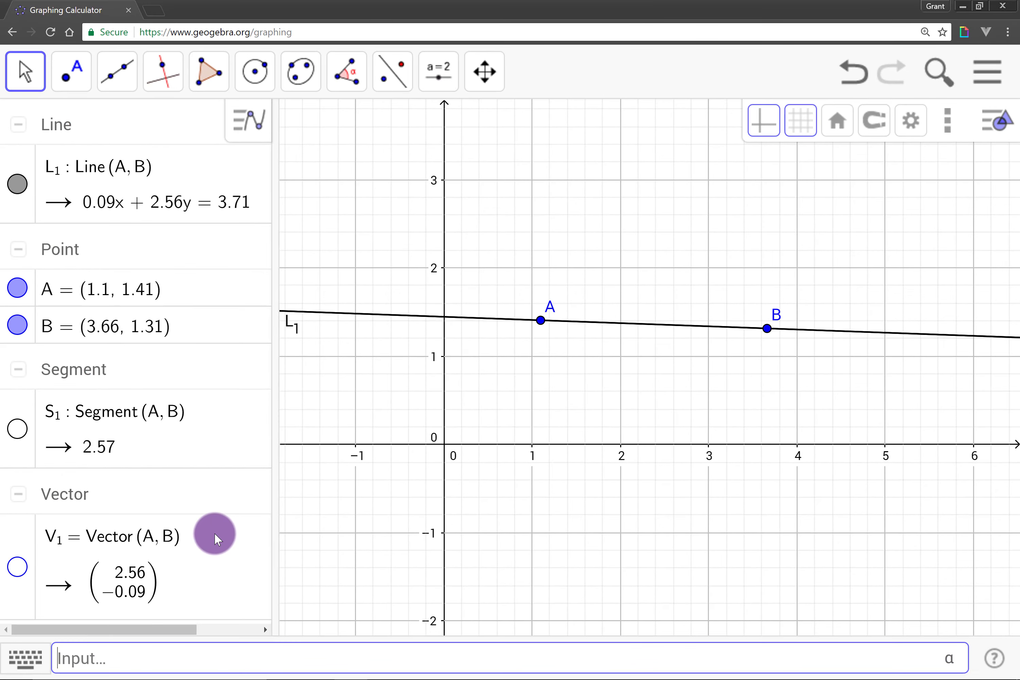
# Step: Move point B to about (3.13, 0.97) and A to about (1.26, 1.64), and hide line L_1
pyautogui.moveTo(768, 328); pyautogui.dragTo(771, 324)
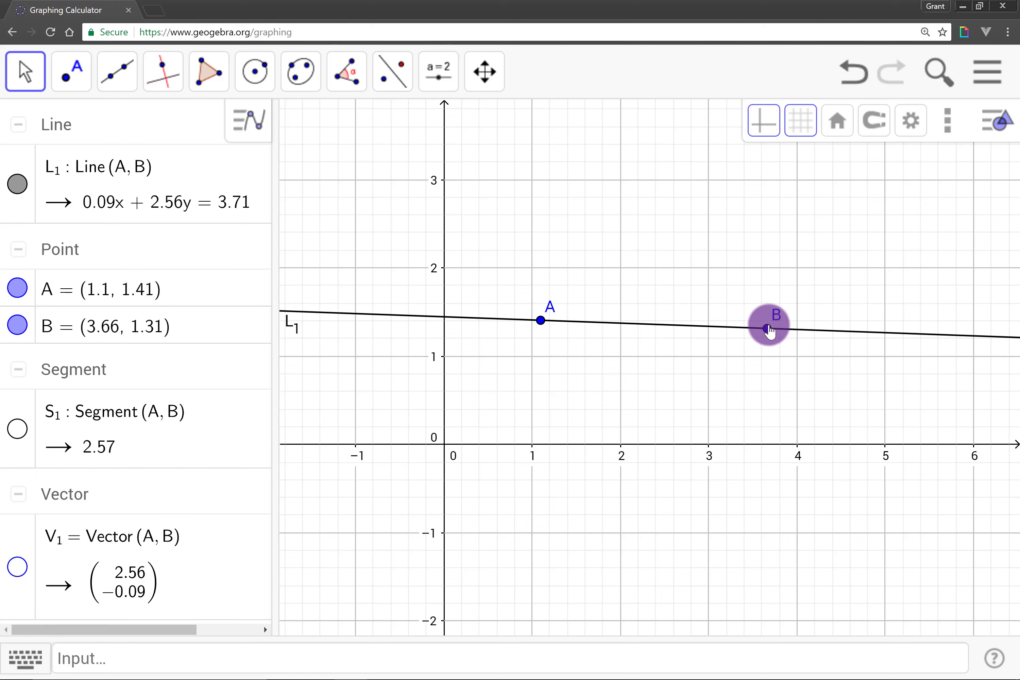
pyautogui.moveTo(649, 184); pyautogui.dragTo(557, 303)
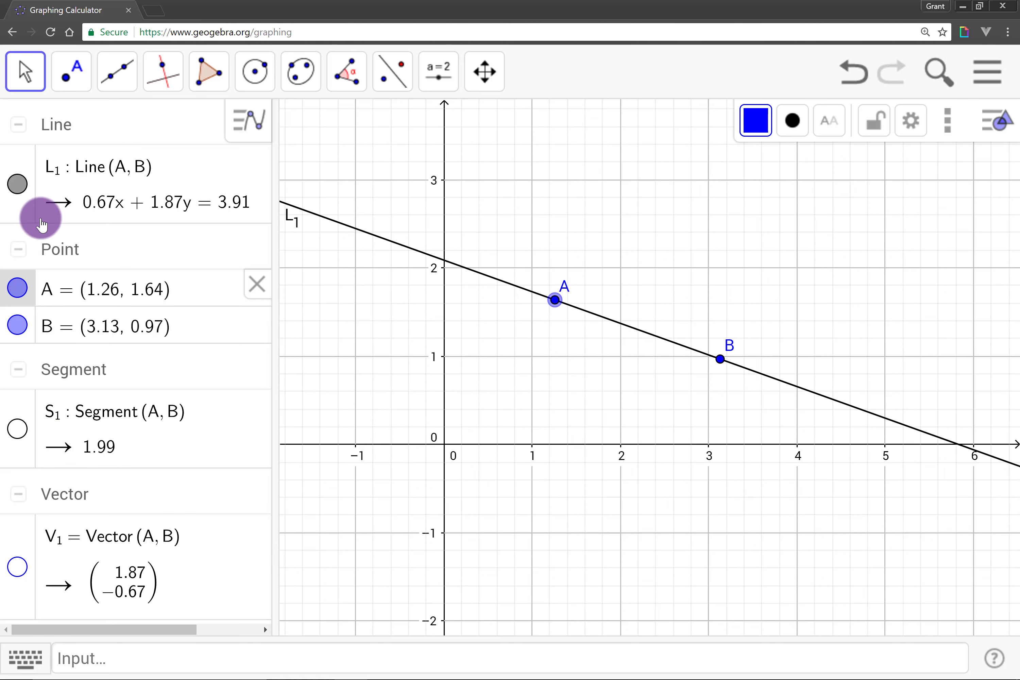
pyautogui.click(17, 185)
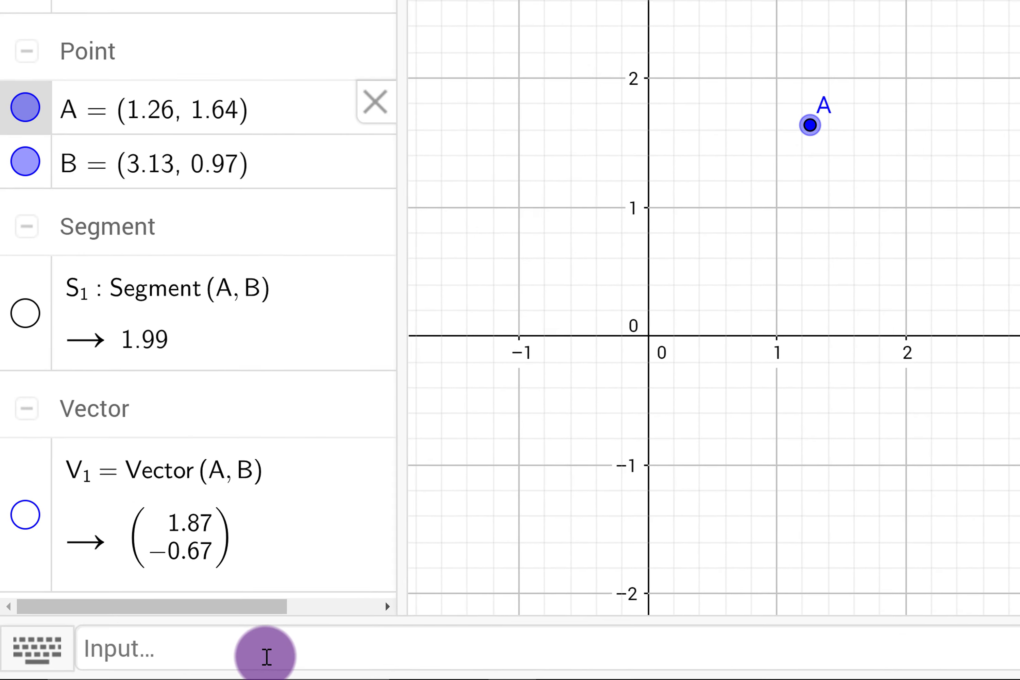
# Step: Create a ray starting at point A and passing through B with the definition R_1 = Ray(A, B)
pyautogui.click(266, 657)
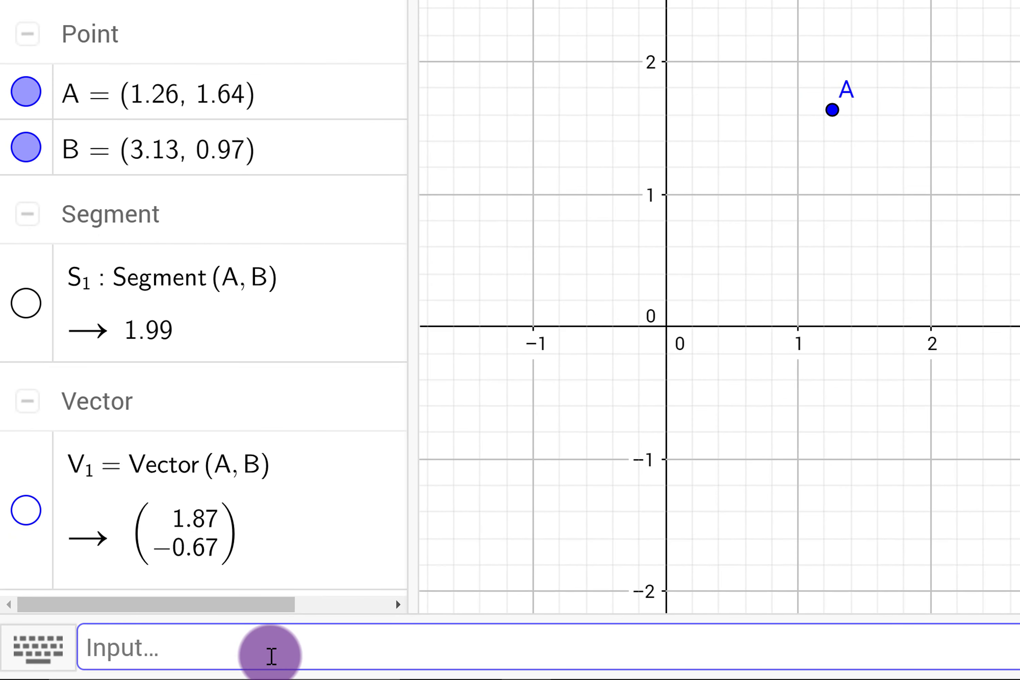
pyautogui.write('R_1 = Ray')
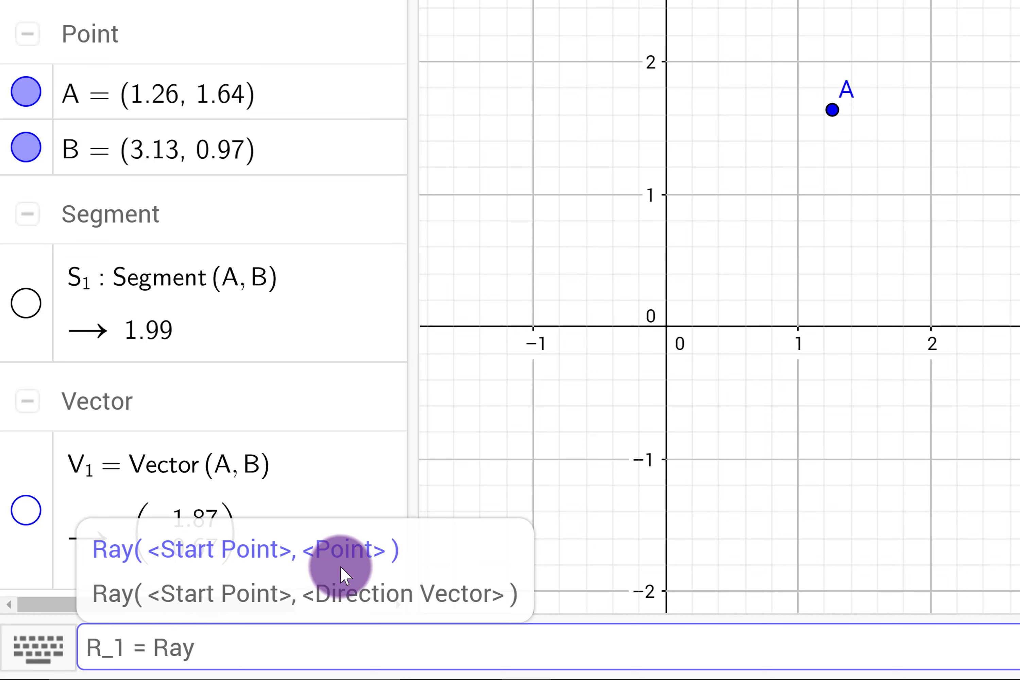
pyautogui.write('(A')
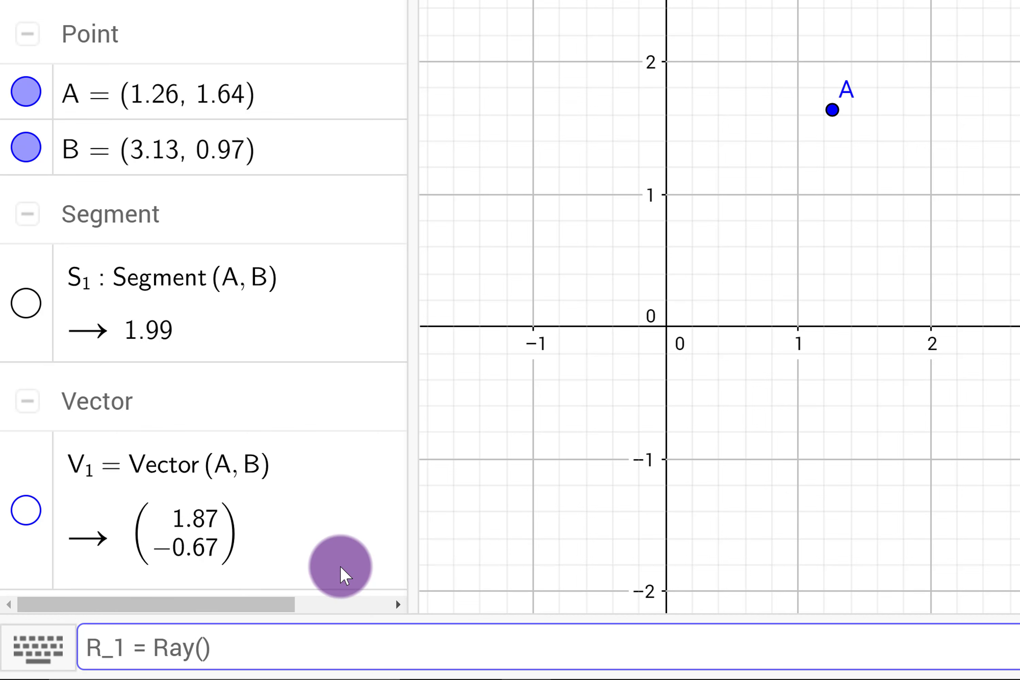
pyautogui.write(', B')
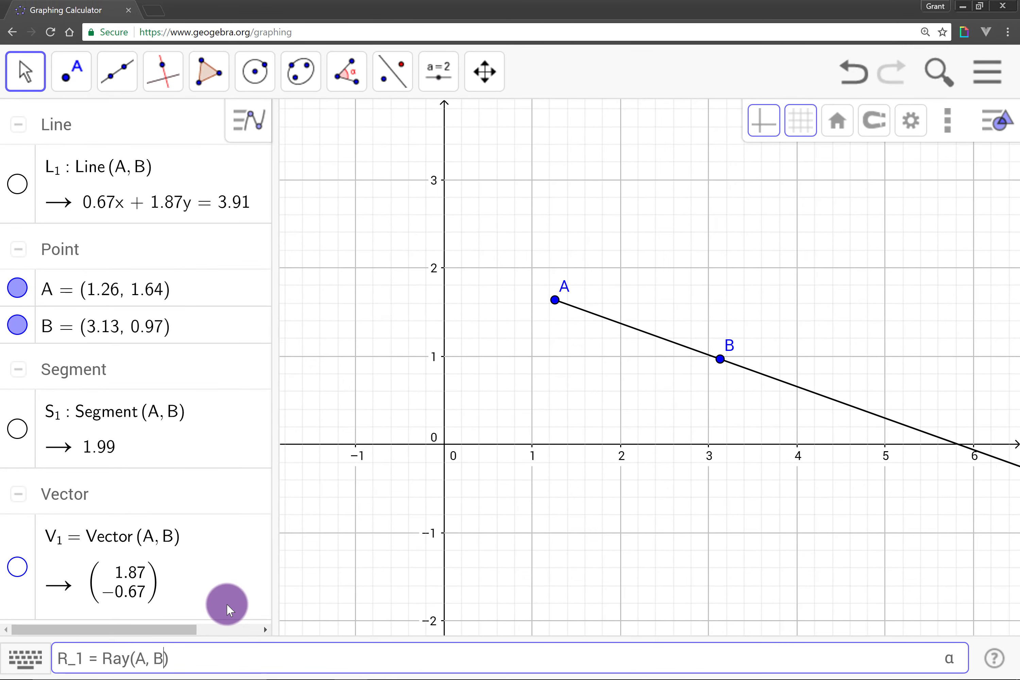
pyautogui.press('Return')
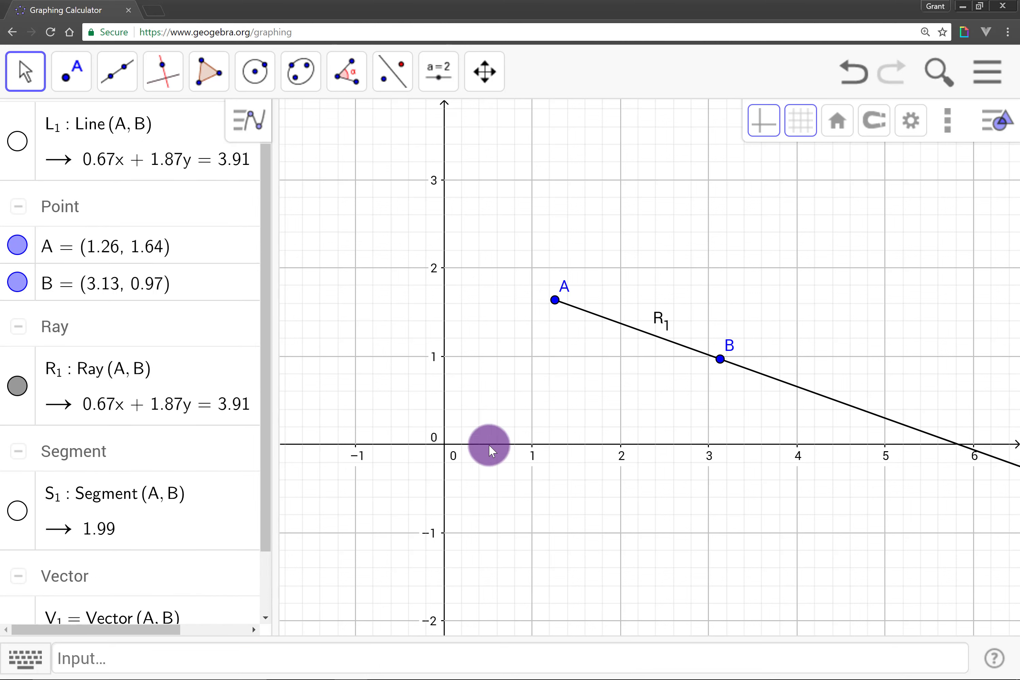
# Step: Move point B to about (2.57, 1.56) and point A to about (0.51, 2.06)
pyautogui.moveTo(720, 363); pyautogui.dragTo(670, 306)
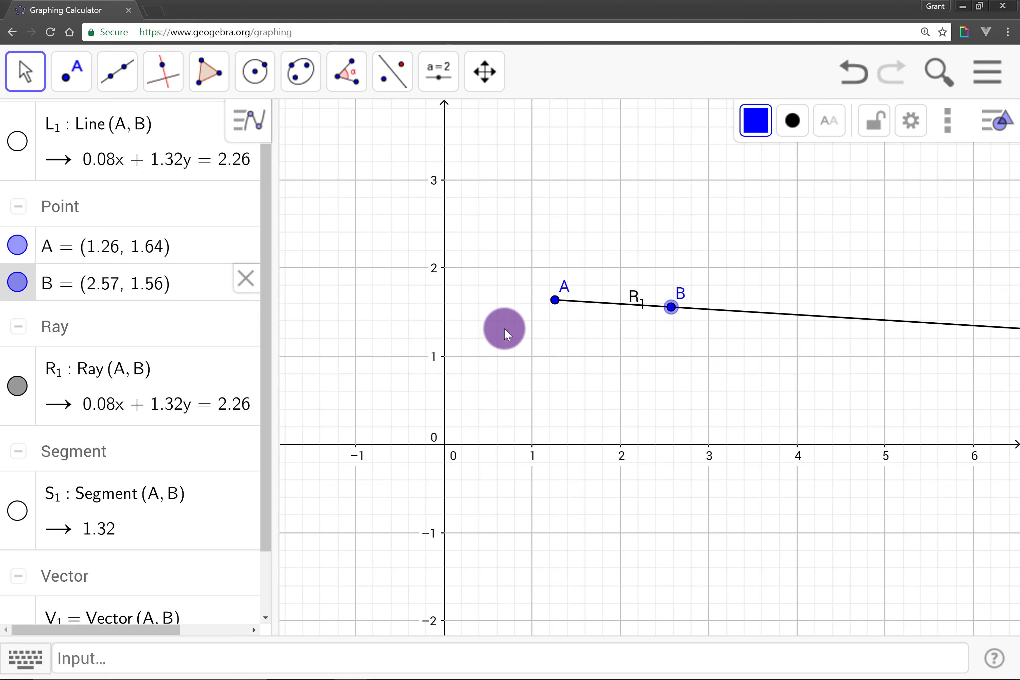
pyautogui.moveTo(558, 305); pyautogui.dragTo(488, 263)
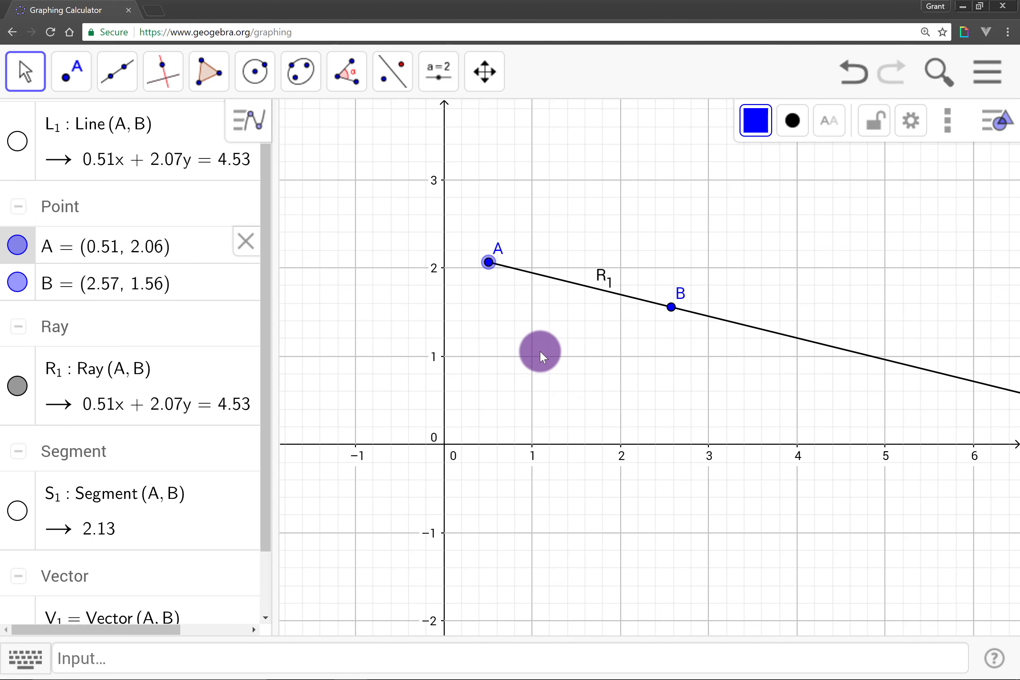